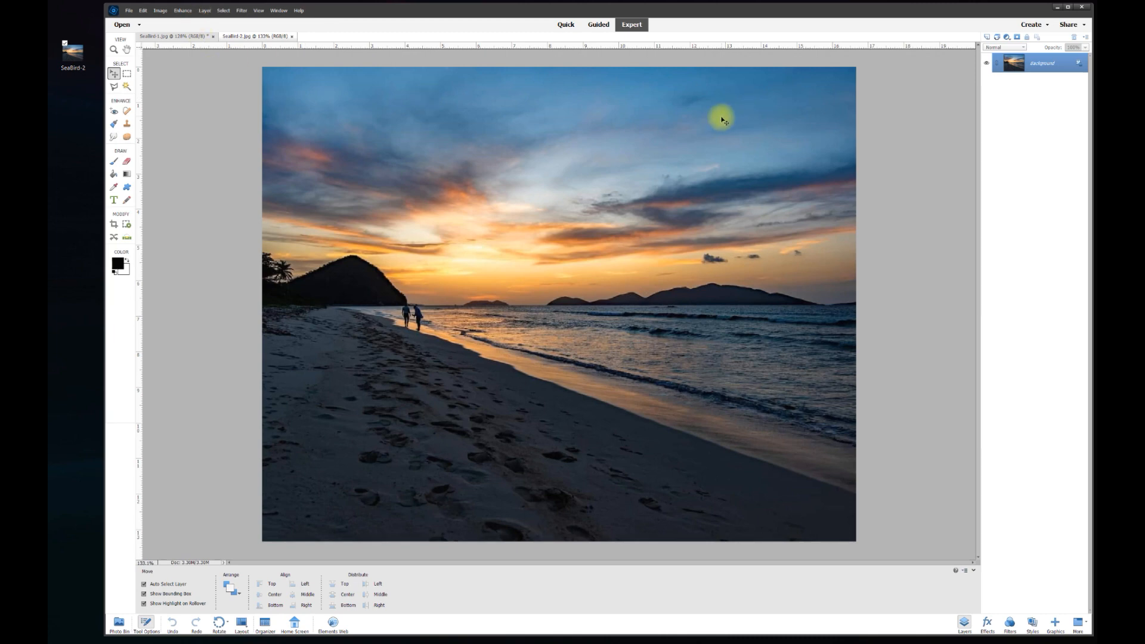
- Compare the SeaBird-1 and SeaBird-2 photos by switching between the two open documents
{"action": "left_click", "coordinate": [191, 37]}
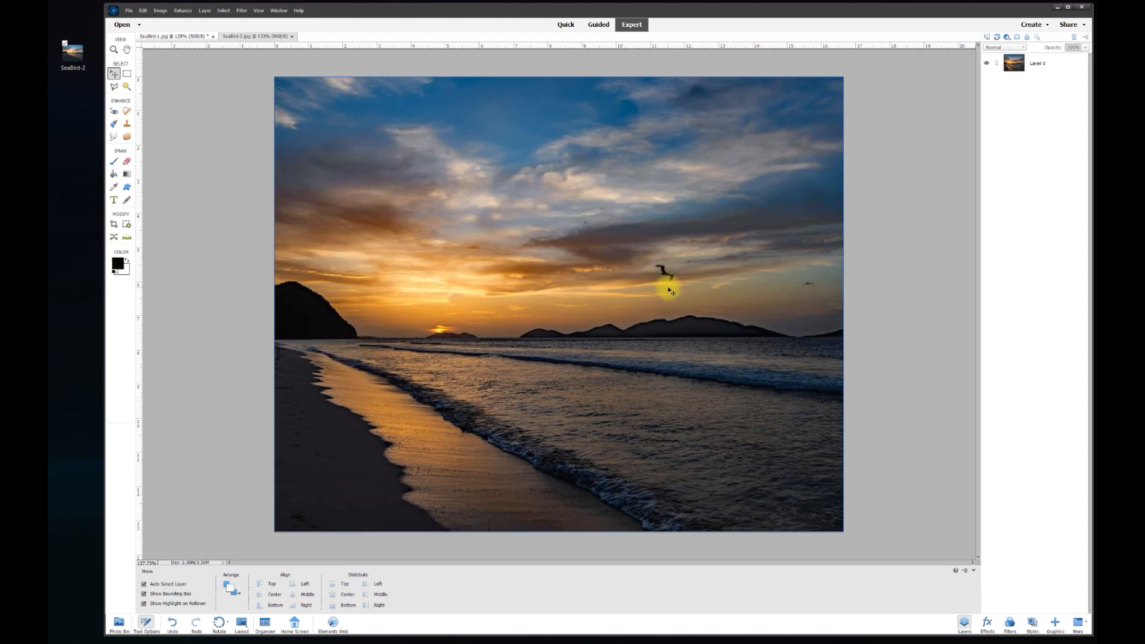
{"action": "left_click", "coordinate": [243, 37]}
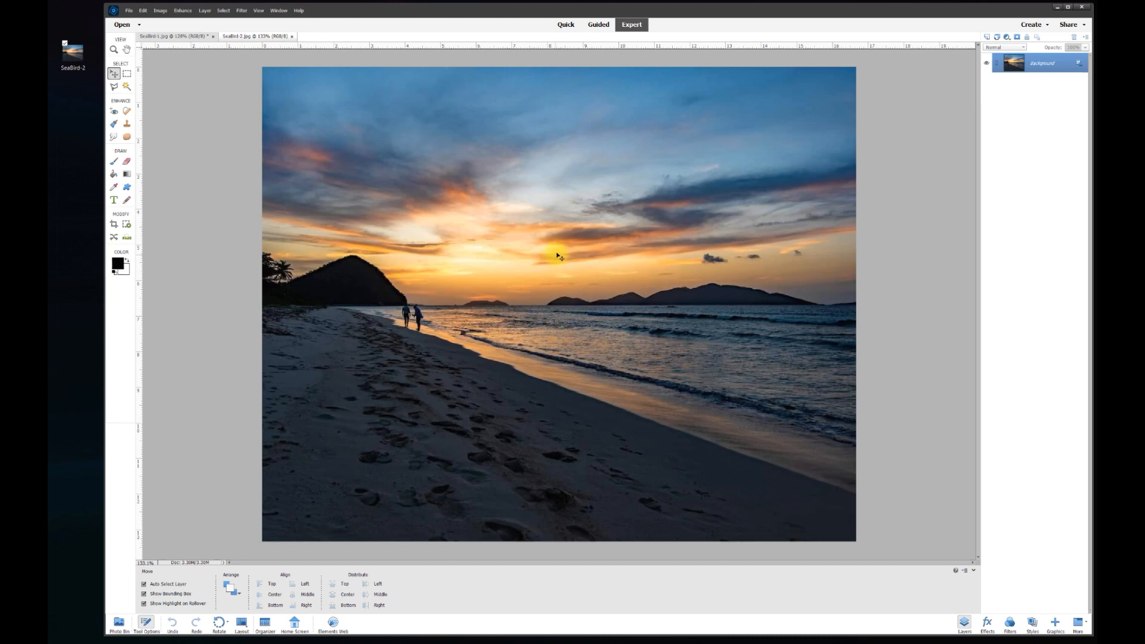
{"action": "left_click", "coordinate": [179, 36]}
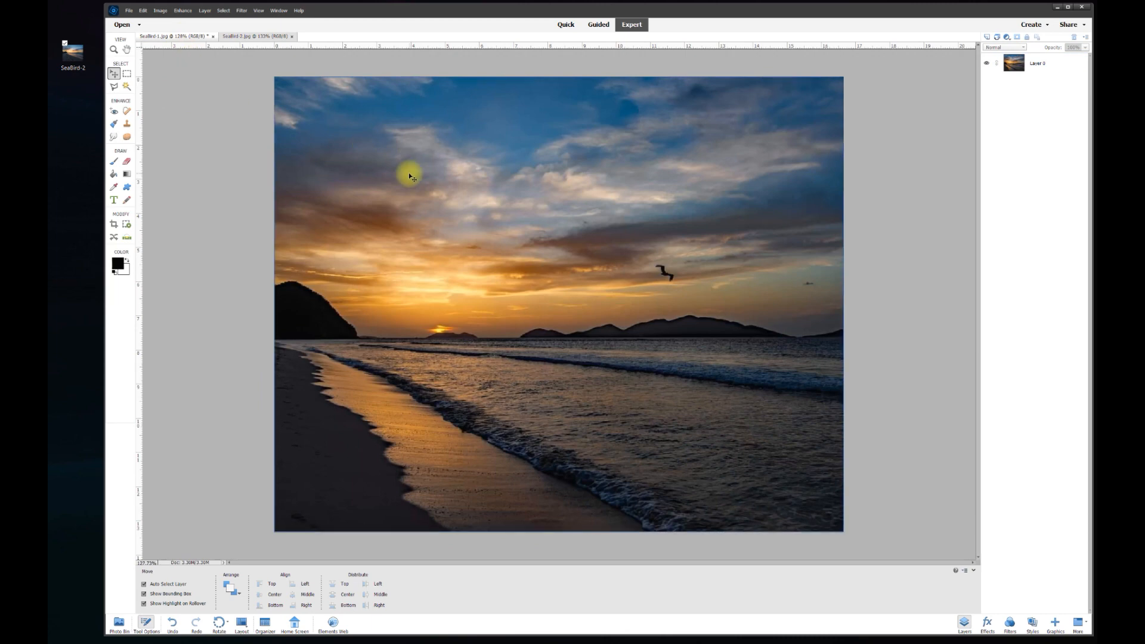
{"action": "left_click", "coordinate": [246, 36]}
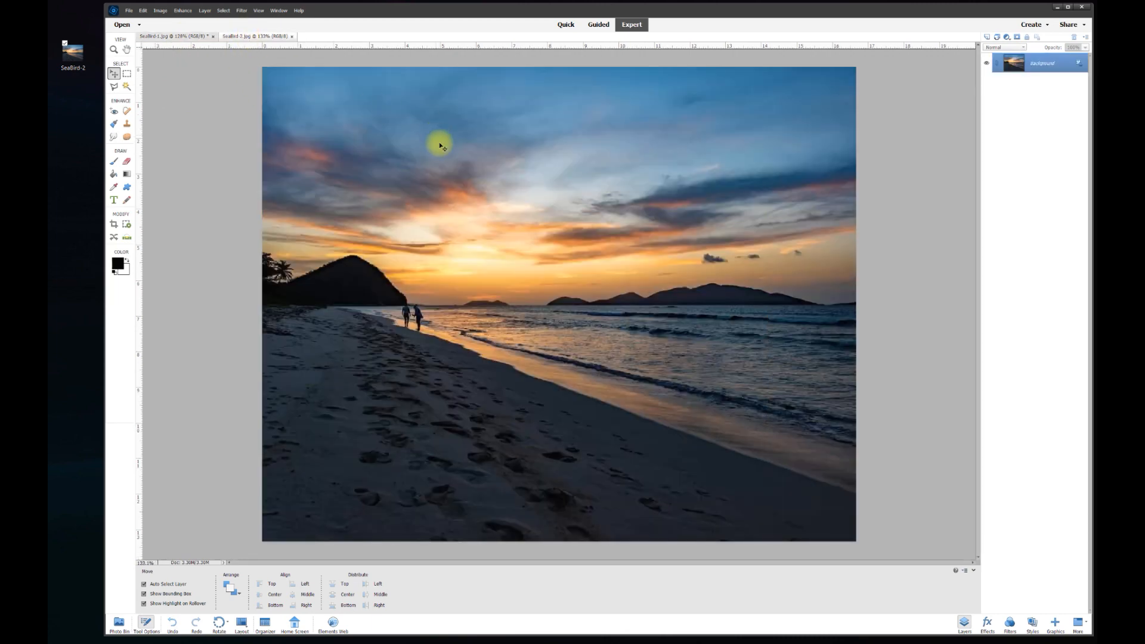
- Copy the SeaBird-2 photo into the SeaBird-1 document as a full-frame layer above the original, and close SeaBird-2
{"action": "left_click_drag", "start_coordinate": [338, 129], "coordinate": [335, 160]}
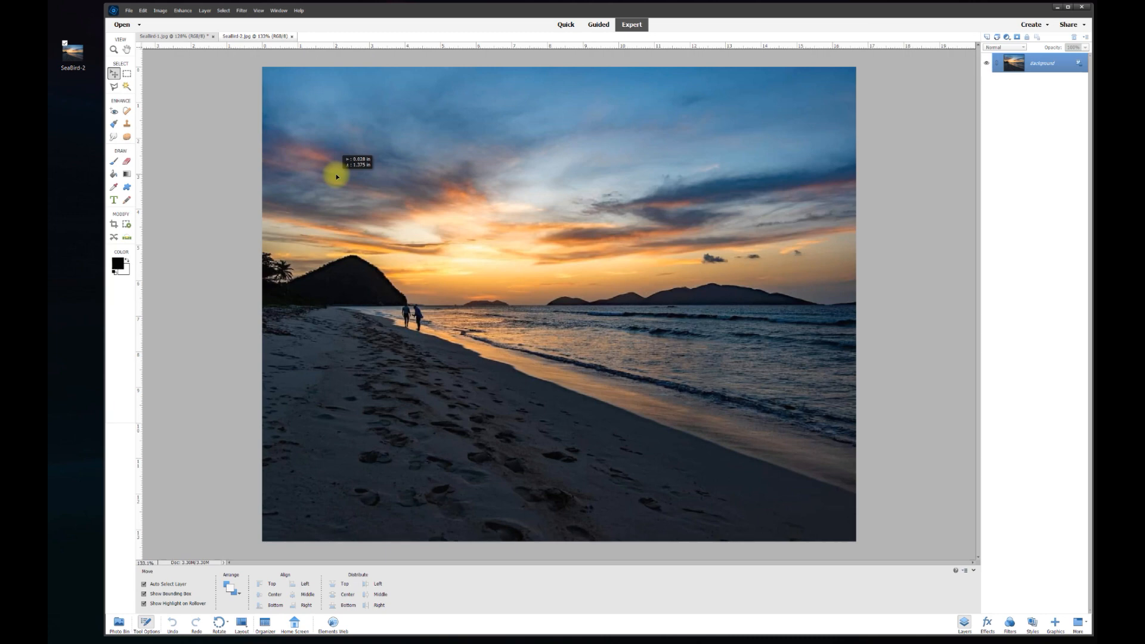
{"action": "left_click_drag", "start_coordinate": [336, 177], "coordinate": [184, 37]}
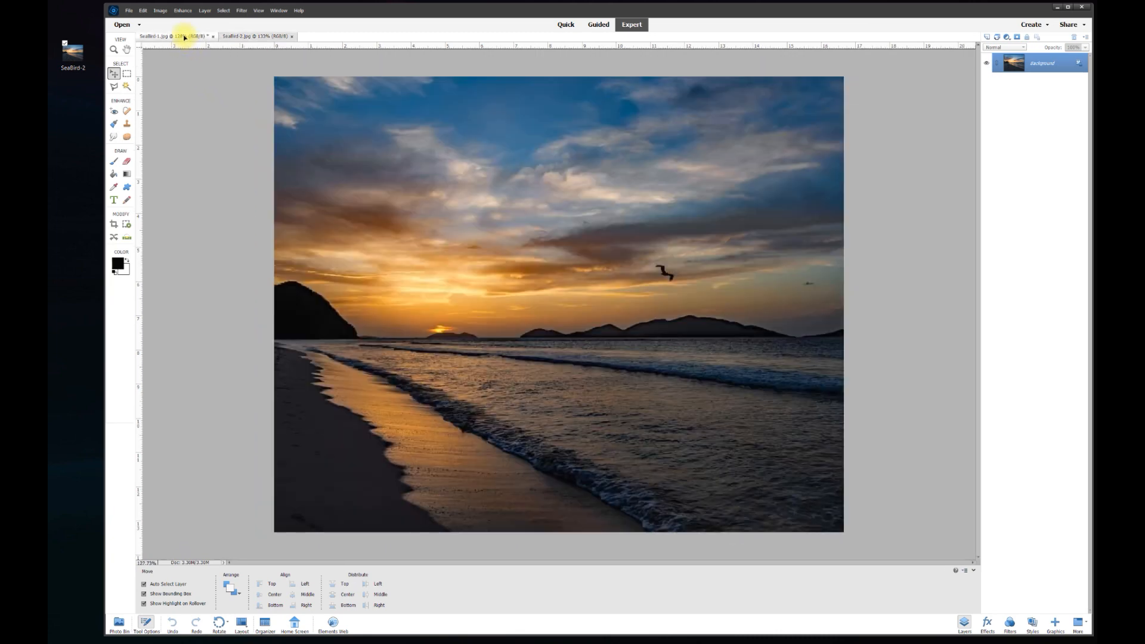
{"action": "left_click_drag", "start_coordinate": [185, 40], "coordinate": [309, 121]}
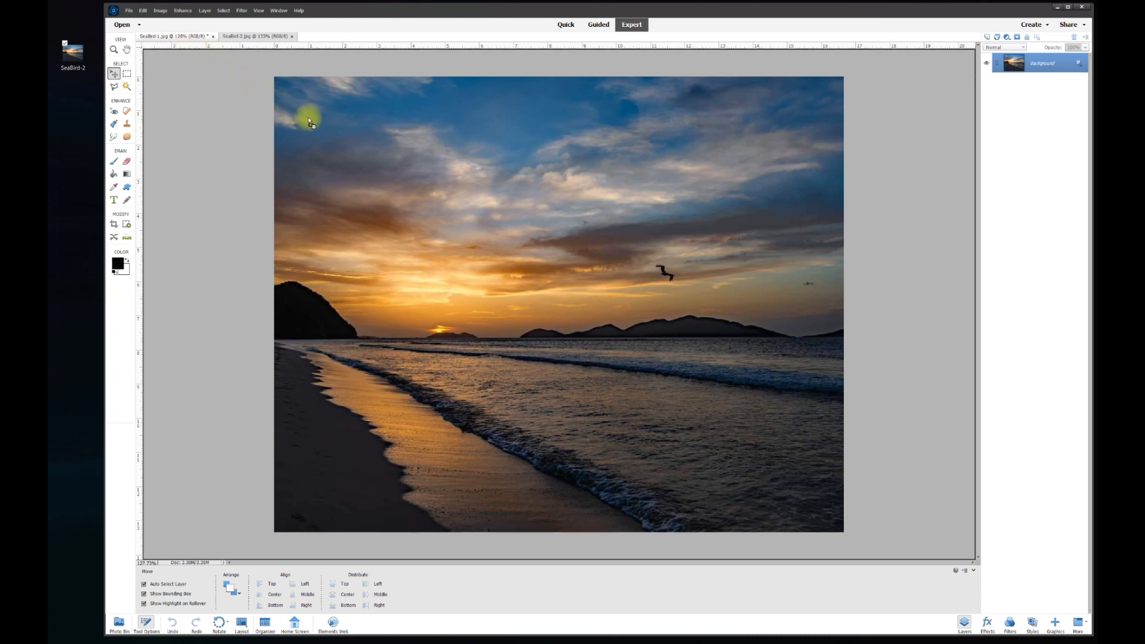
{"action": "left_click_drag", "start_coordinate": [309, 122], "coordinate": [309, 119]}
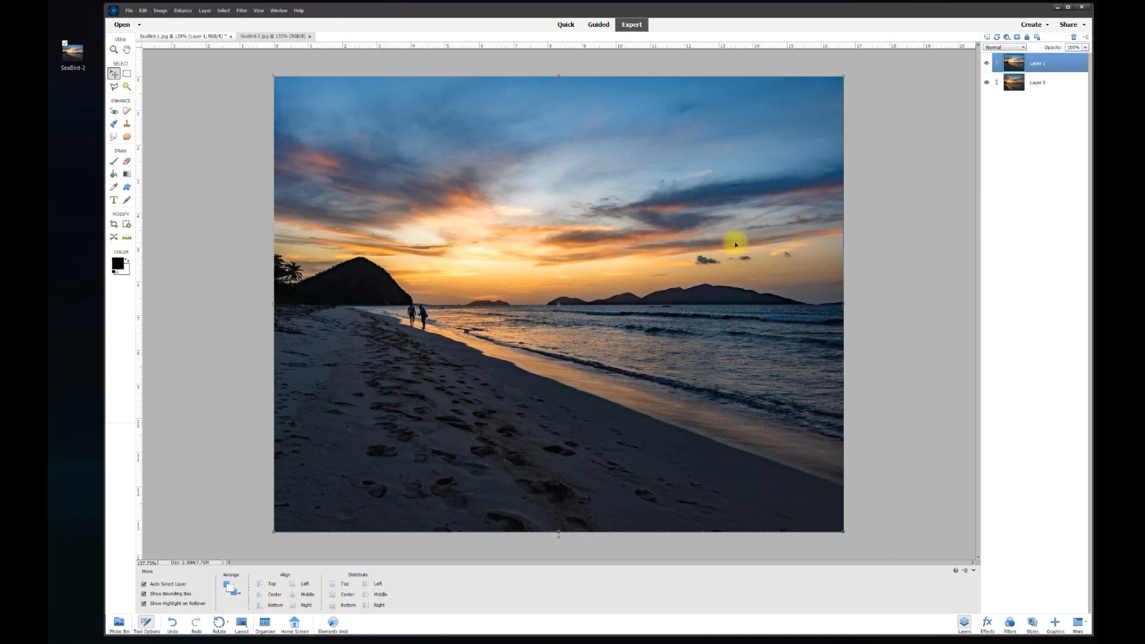
{"action": "left_click", "coordinate": [275, 36]}
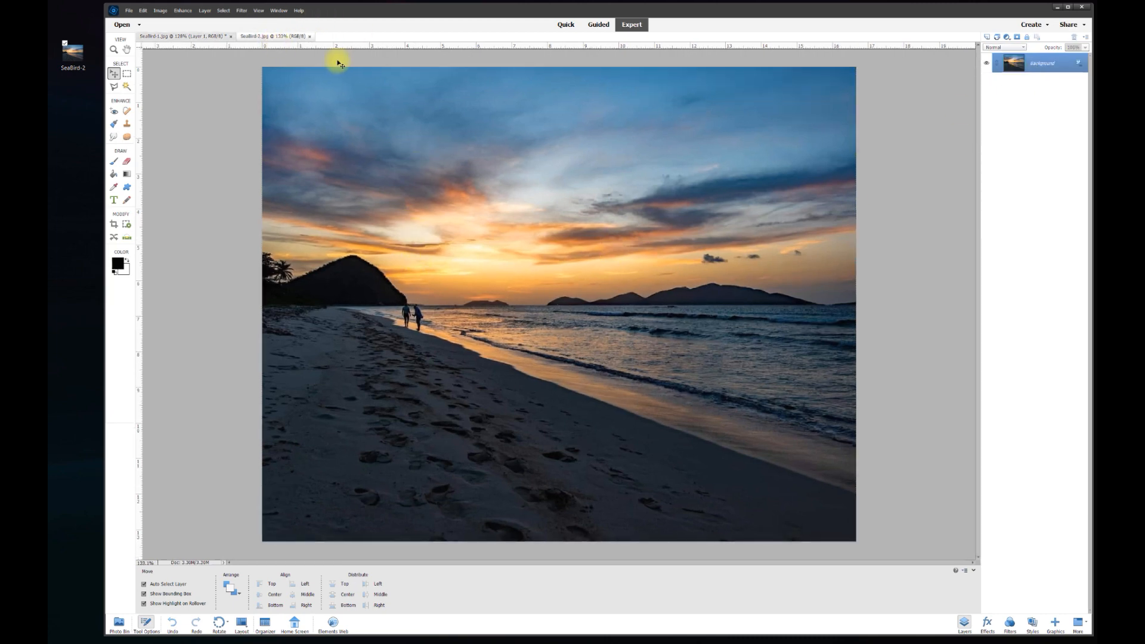
{"action": "left_click", "coordinate": [310, 36]}
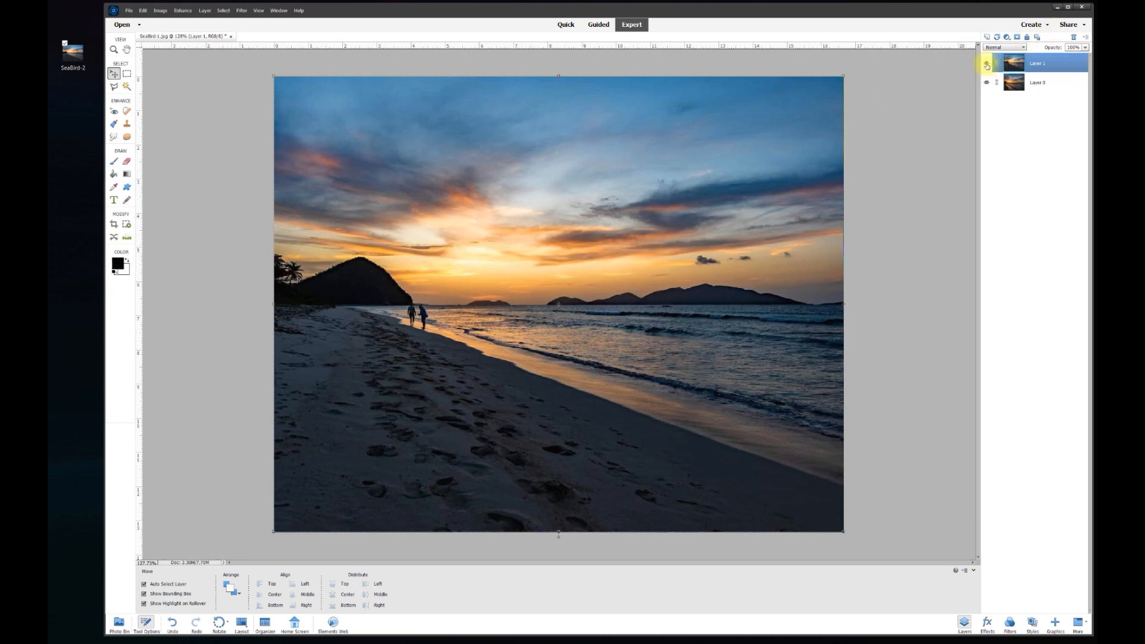
- Hide Layer 1 and make Layer 0, the photo with the bird, the active layer
{"action": "left_click", "coordinate": [987, 64]}
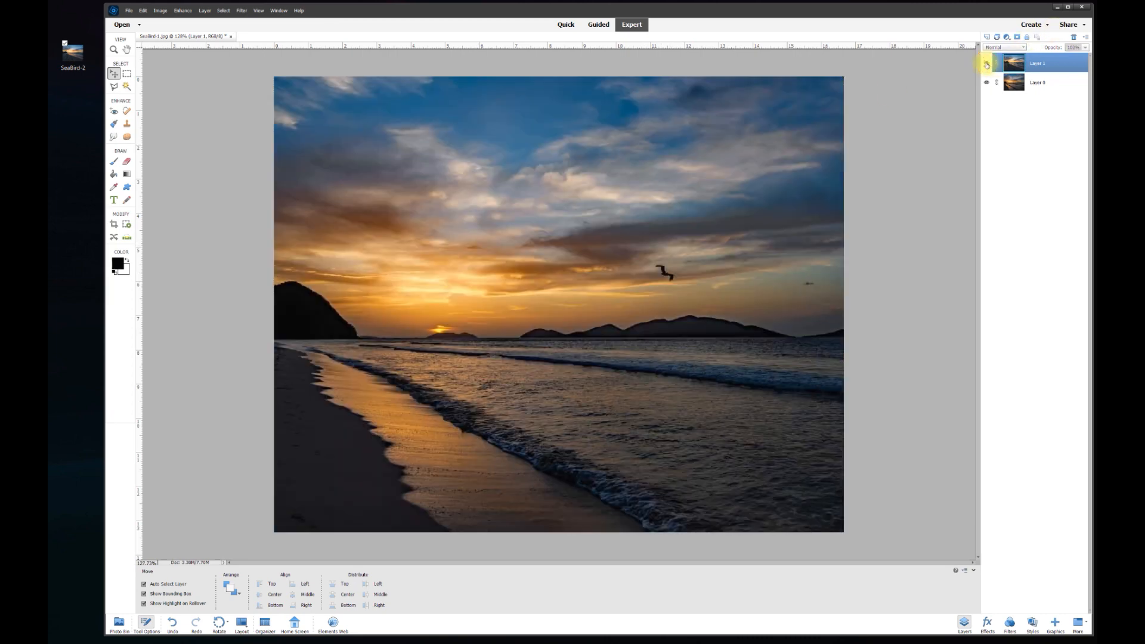
{"action": "left_click", "coordinate": [1042, 80]}
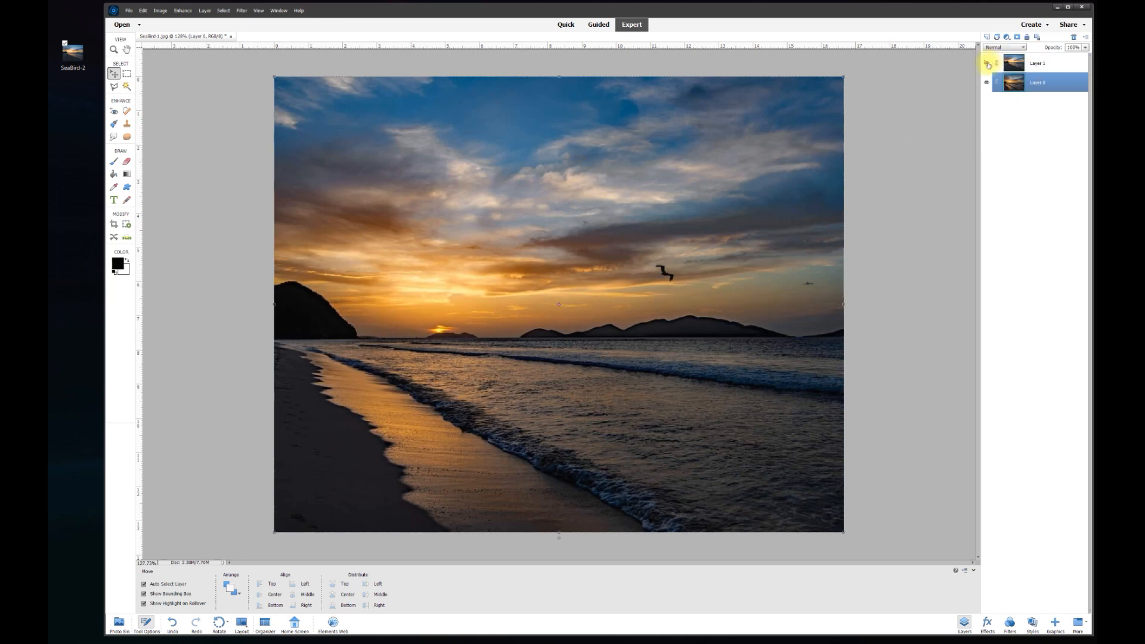
{"action": "left_click", "coordinate": [987, 63]}
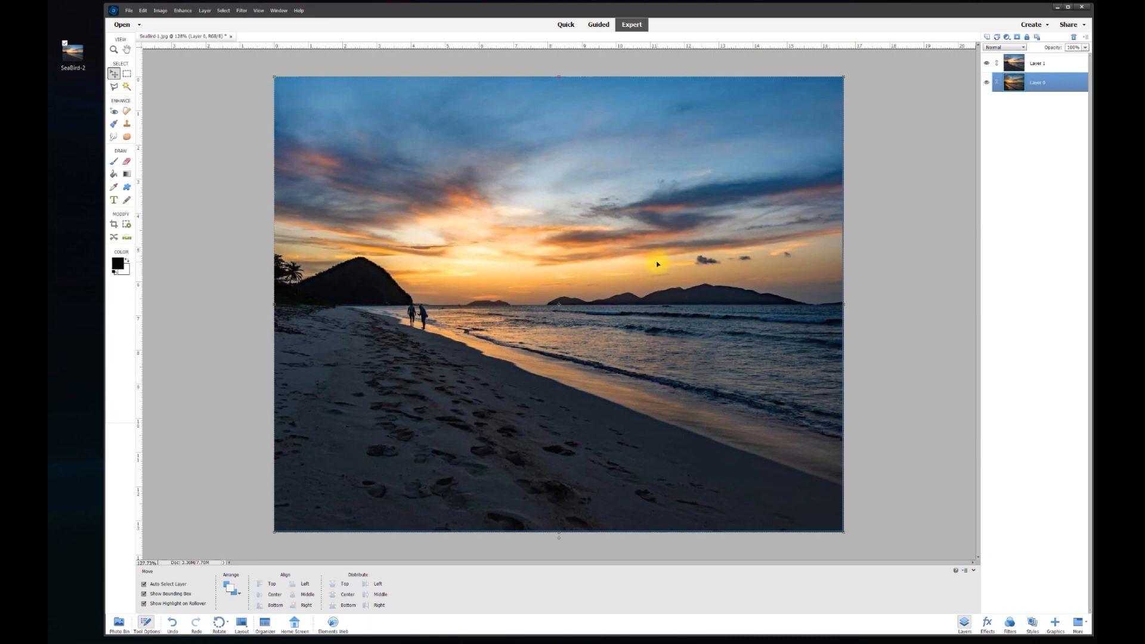
{"action": "left_click", "coordinate": [987, 64]}
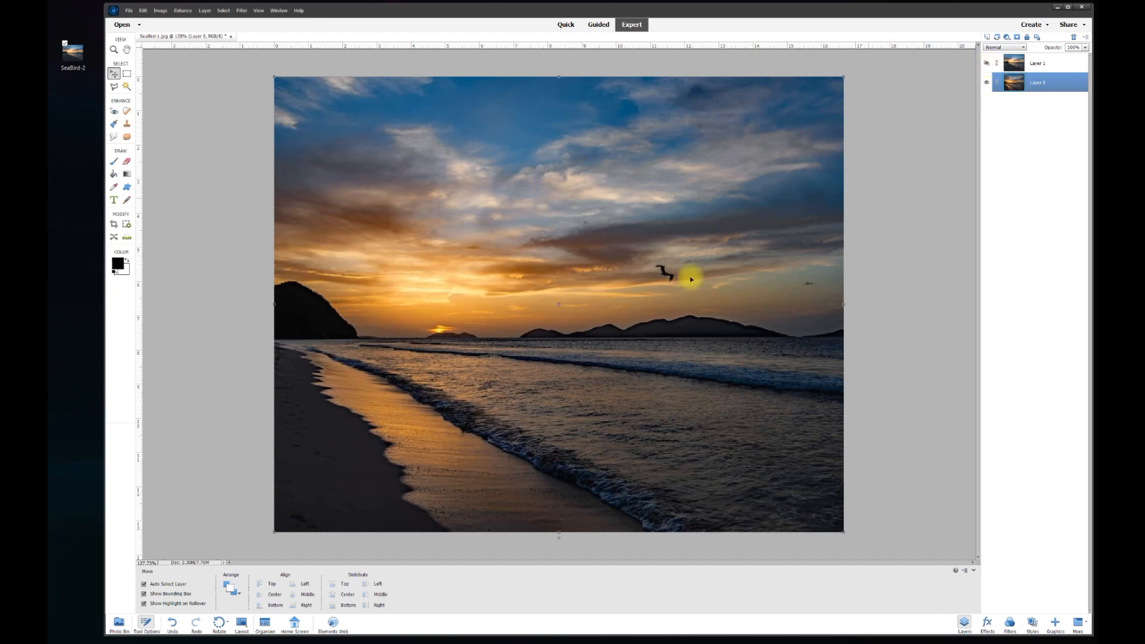
- Trace a closed Polygonal Lasso selection closely around the large flying bird on Layer 0
{"action": "scroll", "coordinate": [670, 270], "scroll_direction": "up", "scroll_amount": 8}
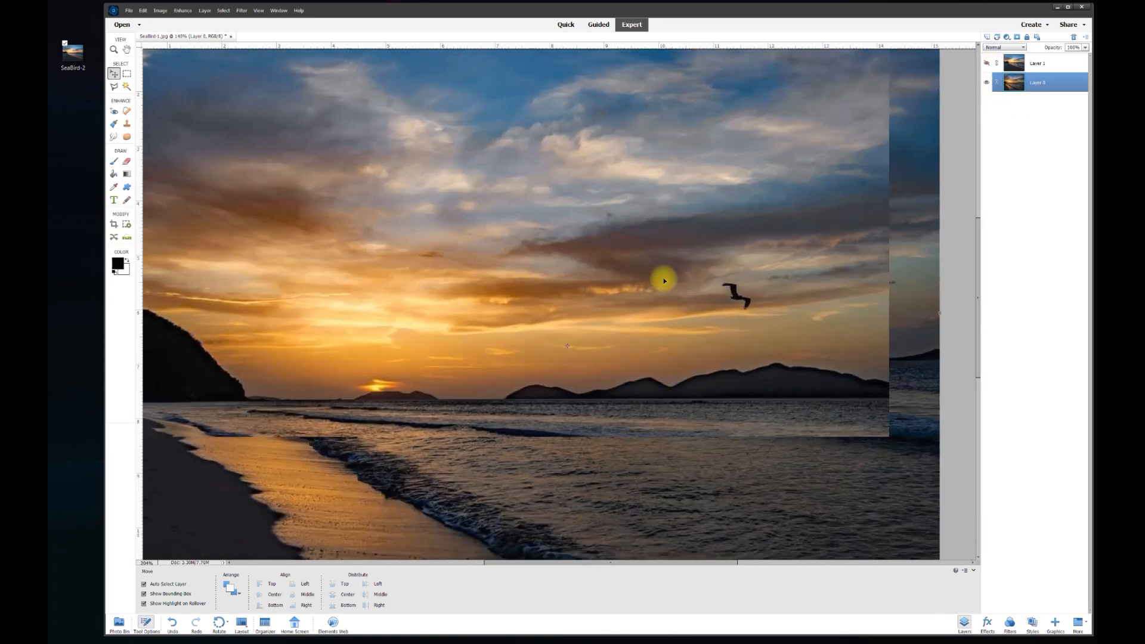
{"action": "scroll", "coordinate": [686, 267], "scroll_direction": "up", "scroll_amount": 3}
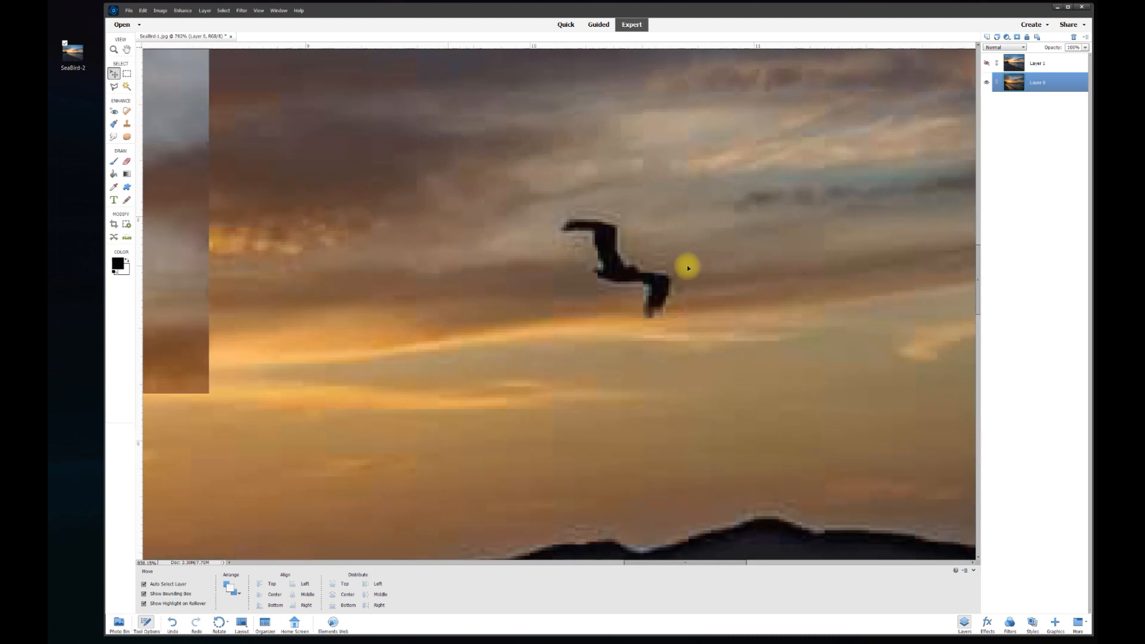
{"action": "key", "text": "l"}
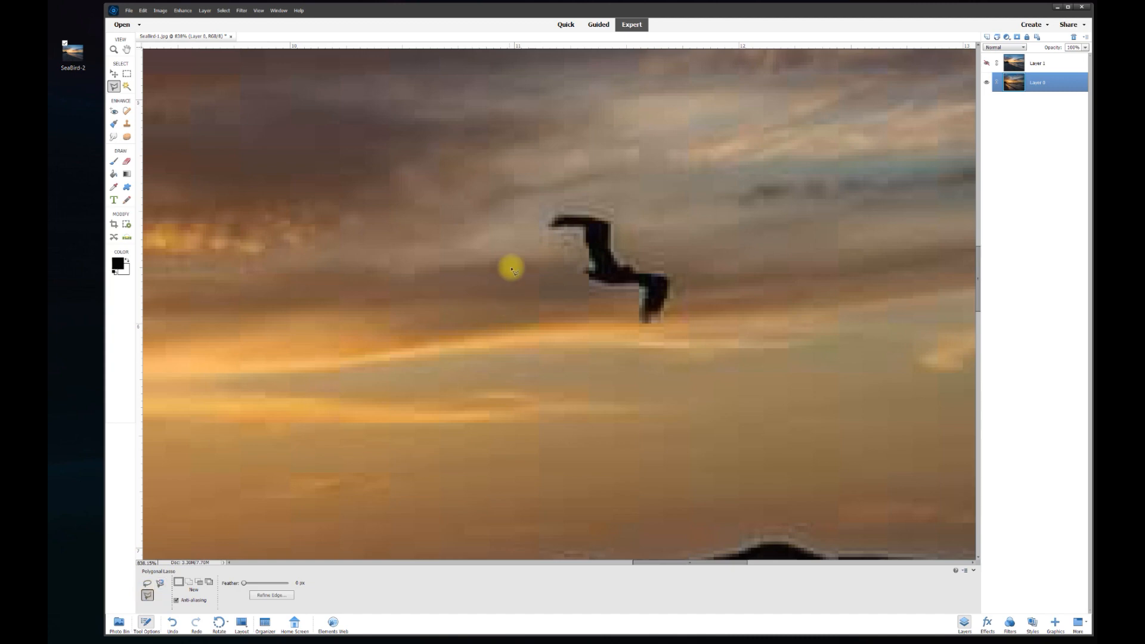
{"action": "scroll", "coordinate": [599, 222], "scroll_direction": "up", "scroll_amount": 3}
{"action": "left_click", "coordinate": [489, 221]}
{"action": "left_click", "coordinate": [507, 208]}
{"action": "left_click", "coordinate": [524, 204]}
{"action": "left_click", "coordinate": [569, 204]}
{"action": "left_click", "coordinate": [600, 211]}
{"action": "left_click", "coordinate": [614, 222]}
{"action": "left_click", "coordinate": [617, 247]}
{"action": "left_click", "coordinate": [615, 277]}
{"action": "left_click", "coordinate": [626, 294]}
{"action": "left_click", "coordinate": [637, 304]}
{"action": "left_click", "coordinate": [658, 307]}
{"action": "left_click", "coordinate": [666, 317]}
{"action": "left_click", "coordinate": [716, 320]}
{"action": "left_click", "coordinate": [731, 327]}
{"action": "left_click", "coordinate": [735, 351]}
{"action": "left_click", "coordinate": [733, 374]}
{"action": "left_click", "coordinate": [710, 415]}
{"action": "left_click", "coordinate": [688, 421]}
{"action": "left_click", "coordinate": [670, 416]}
{"action": "left_click", "coordinate": [670, 377]}
{"action": "left_click", "coordinate": [673, 360]}
{"action": "left_click", "coordinate": [625, 356]}
{"action": "left_click", "coordinate": [584, 346]}
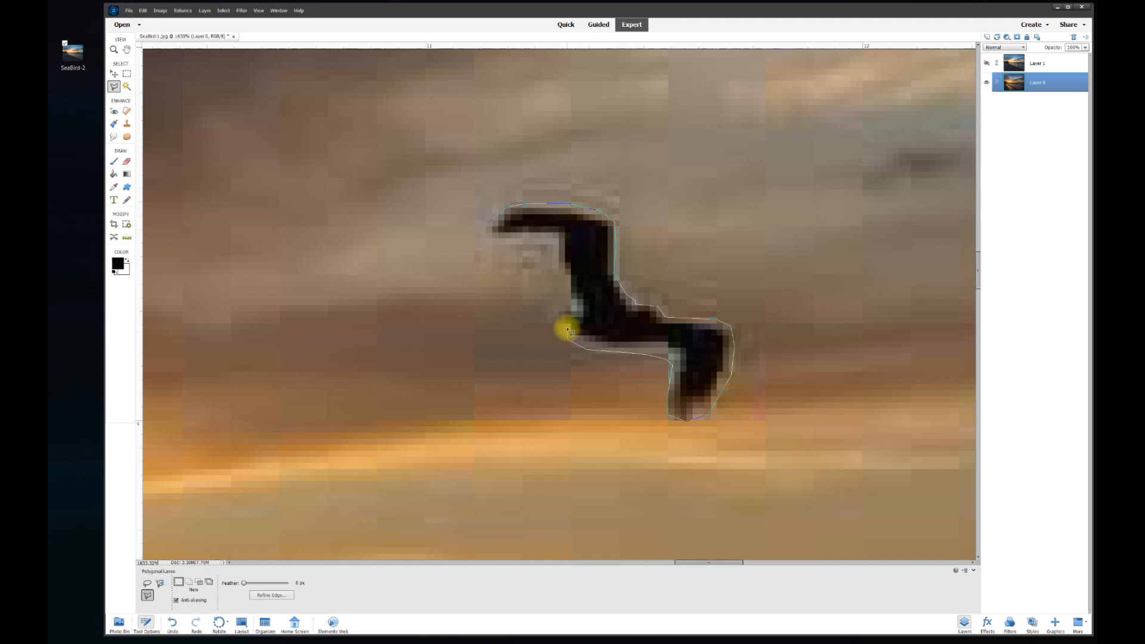
{"action": "left_click", "coordinate": [568, 337]}
{"action": "left_click", "coordinate": [555, 314]}
{"action": "left_click", "coordinate": [572, 308]}
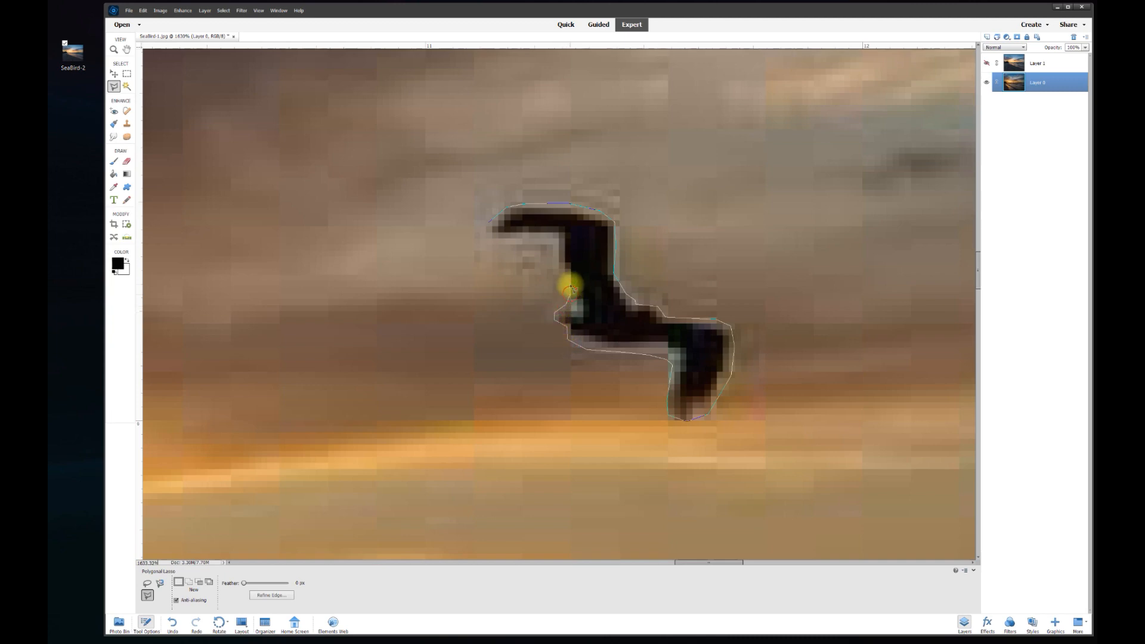
{"action": "left_click", "coordinate": [571, 278]}
{"action": "left_click", "coordinate": [561, 269]}
{"action": "left_click", "coordinate": [558, 250]}
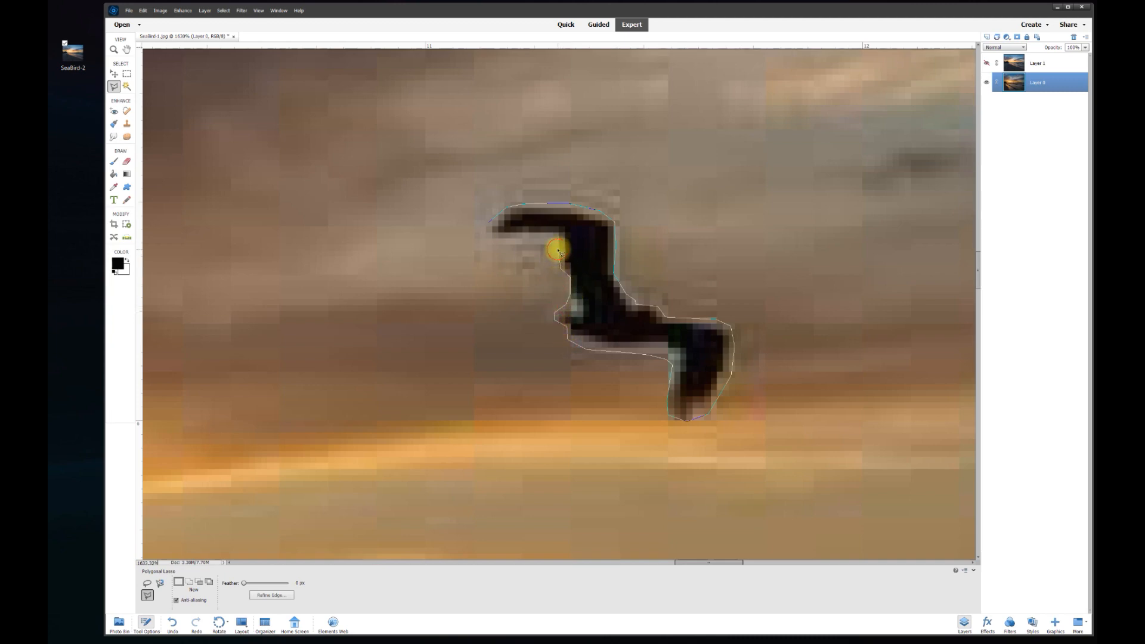
{"action": "left_click", "coordinate": [555, 239]}
{"action": "left_click", "coordinate": [518, 230]}
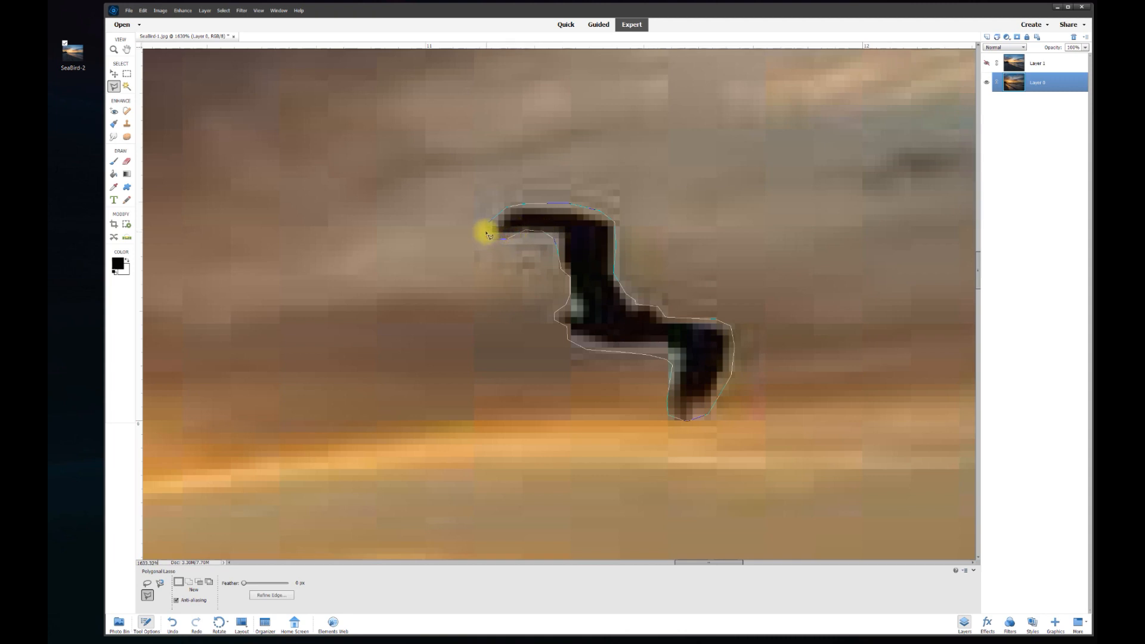
{"action": "double_click", "coordinate": [486, 233]}
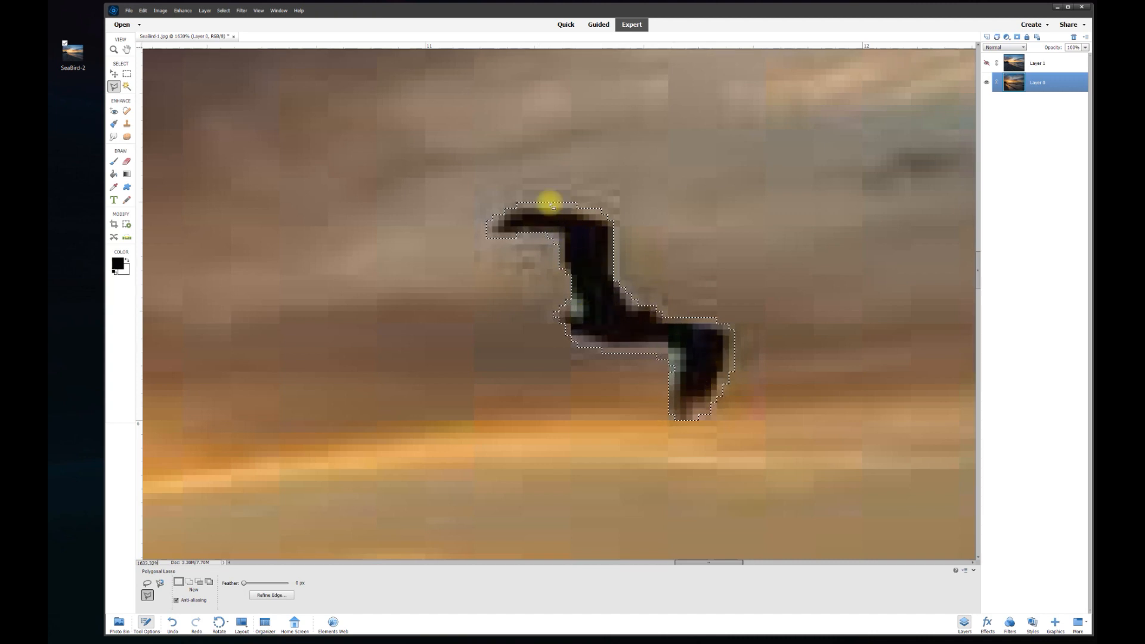
- Copy the selected bird to its own new layer and hide Layer 0 to isolate the cutout
{"action": "right_click", "coordinate": [602, 314]}
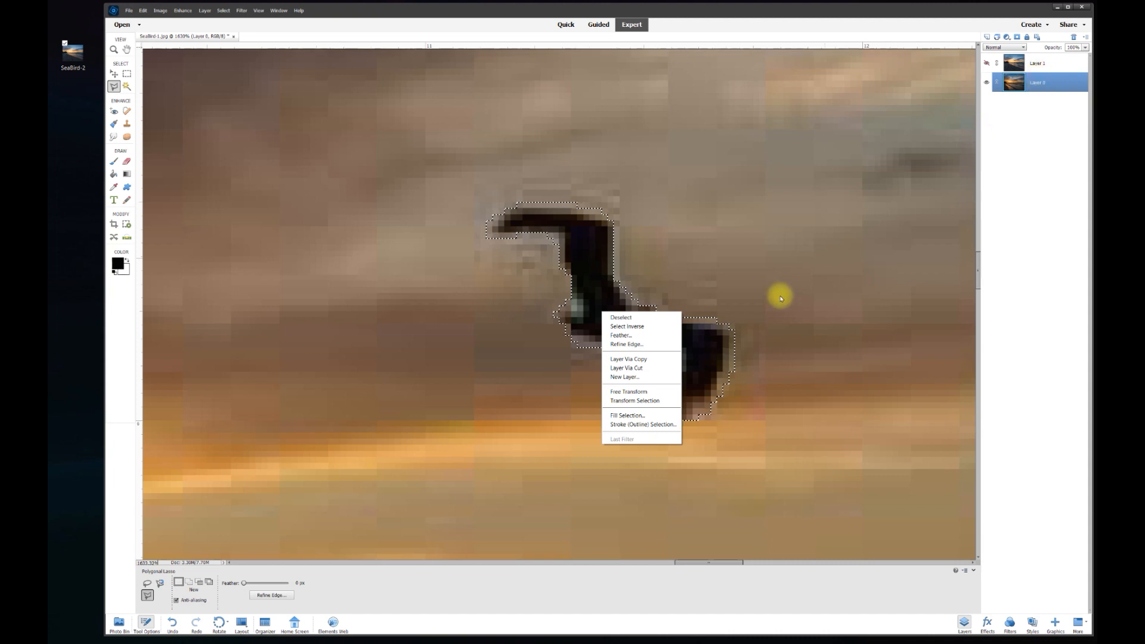
{"action": "left_click", "coordinate": [639, 361]}
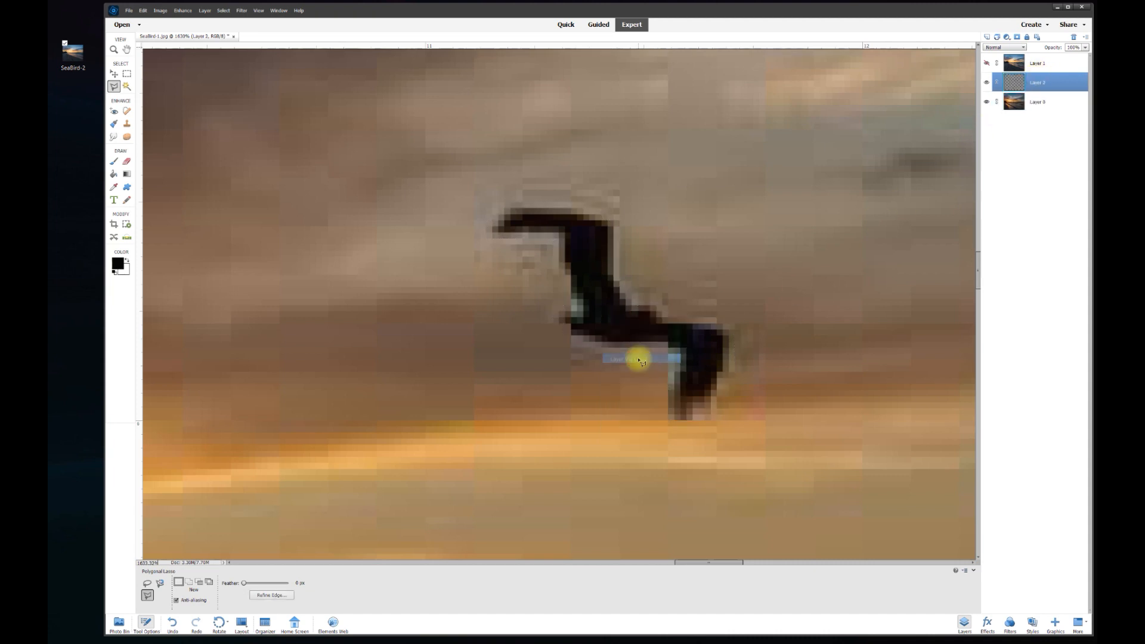
{"action": "left_click", "coordinate": [988, 105]}
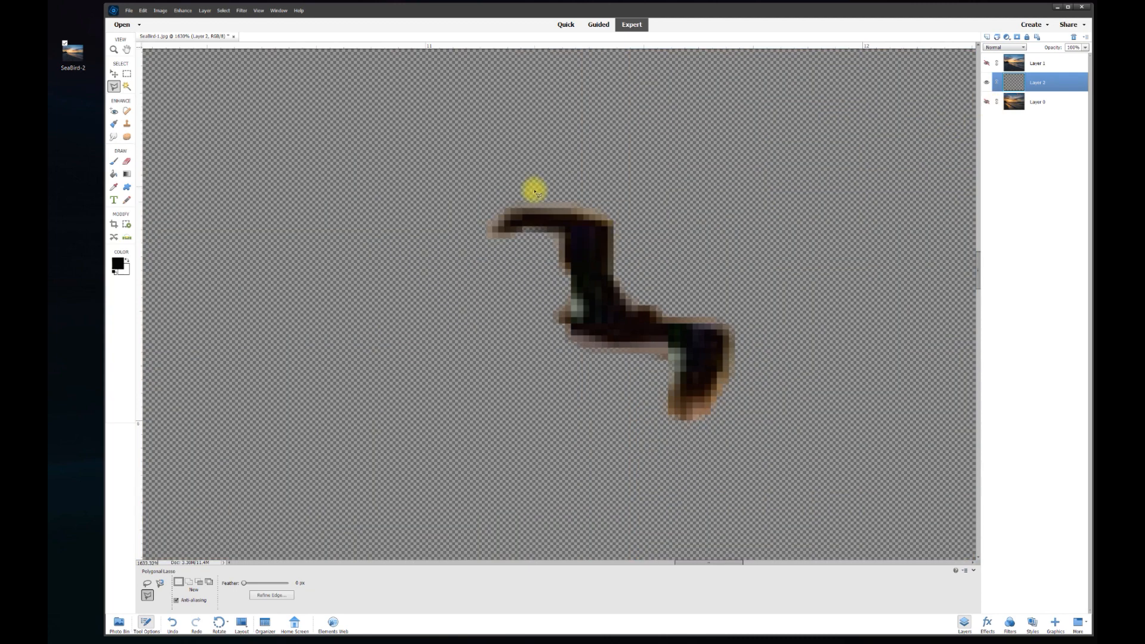
{"action": "left_click", "coordinate": [113, 74]}
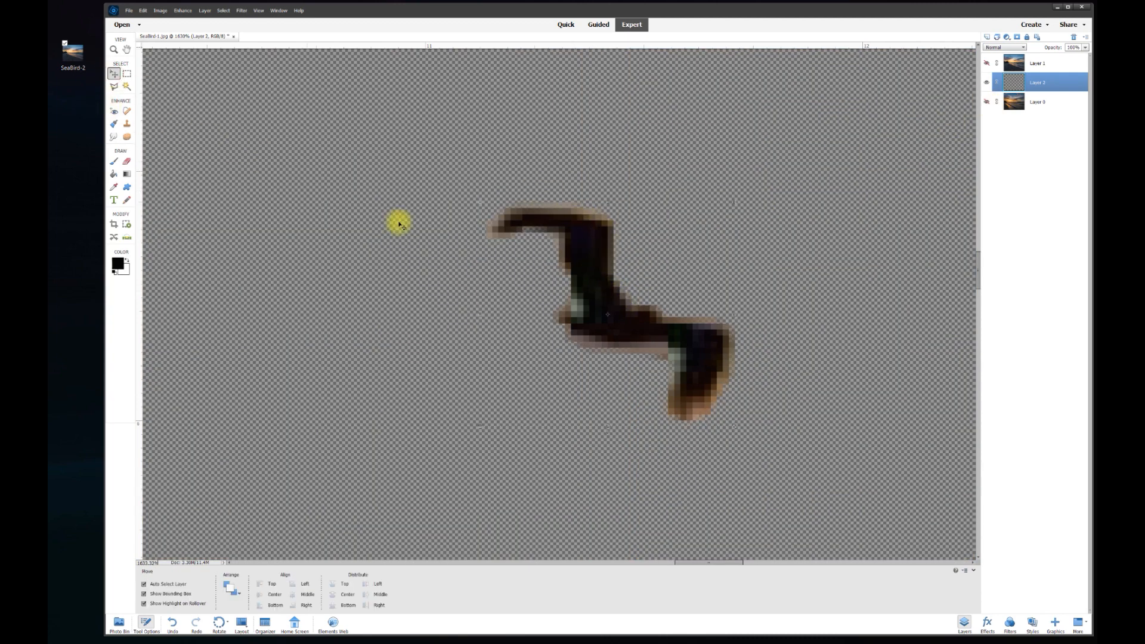
{"action": "scroll", "coordinate": [635, 318], "scroll_direction": "down", "scroll_amount": 10}
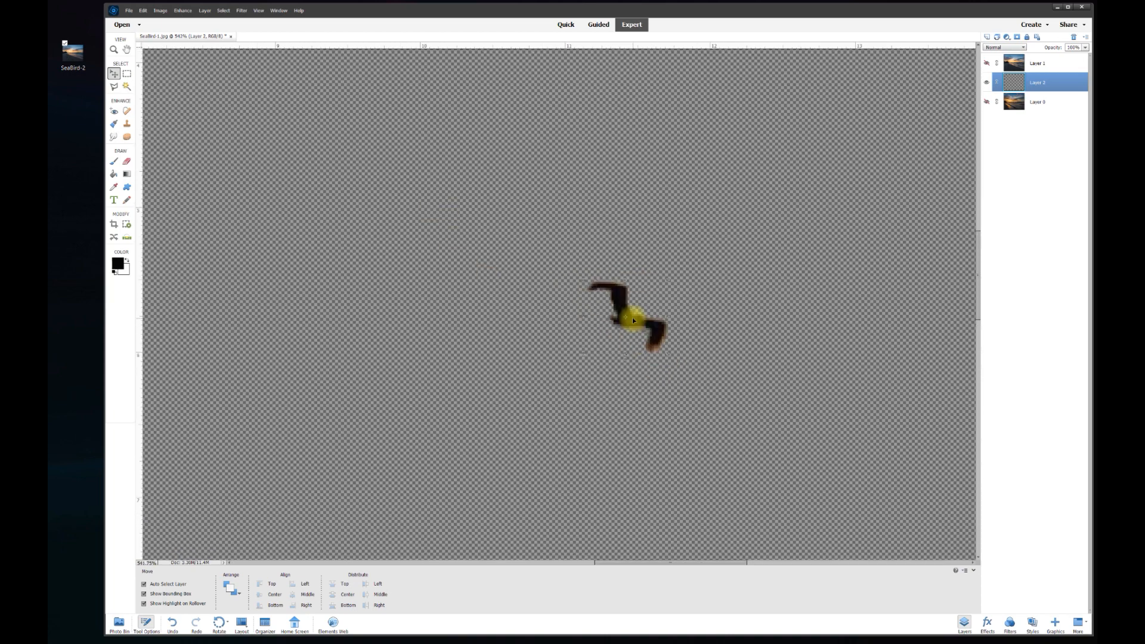
{"action": "scroll", "coordinate": [631, 324], "scroll_direction": "down", "scroll_amount": 4}
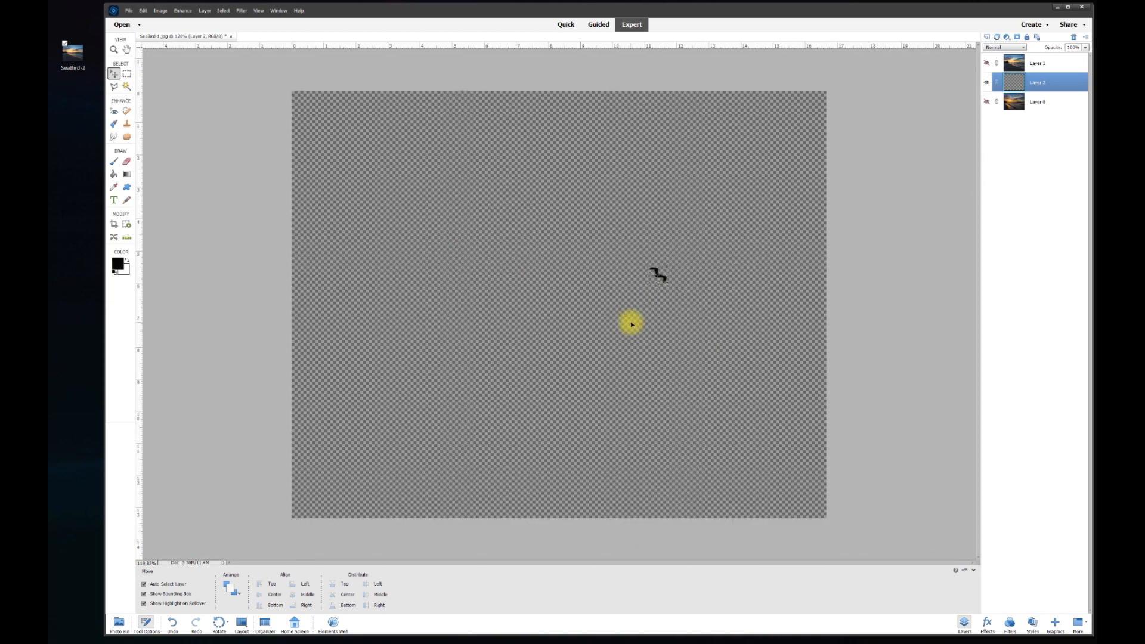
{"action": "left_click", "coordinate": [725, 284]}
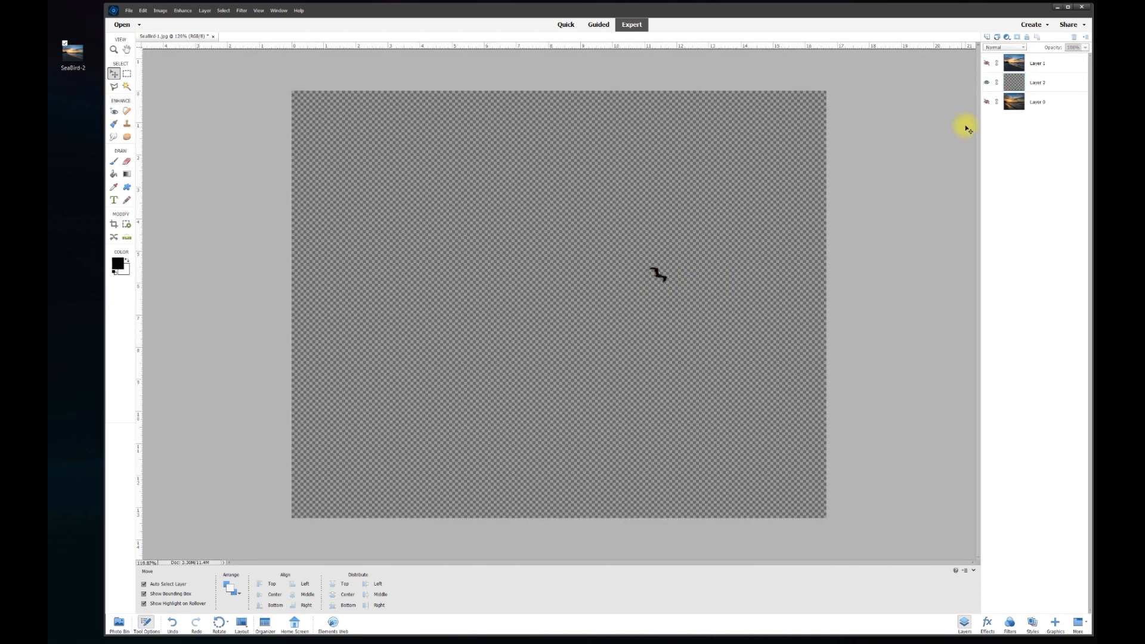
- Toggle the visibility of Layer 0 and the bird layer to check the cutout against the original photo
{"action": "left_click", "coordinate": [987, 103]}
{"action": "left_click", "coordinate": [987, 102]}
{"action": "left_click", "coordinate": [987, 103]}
{"action": "left_click", "coordinate": [988, 102]}
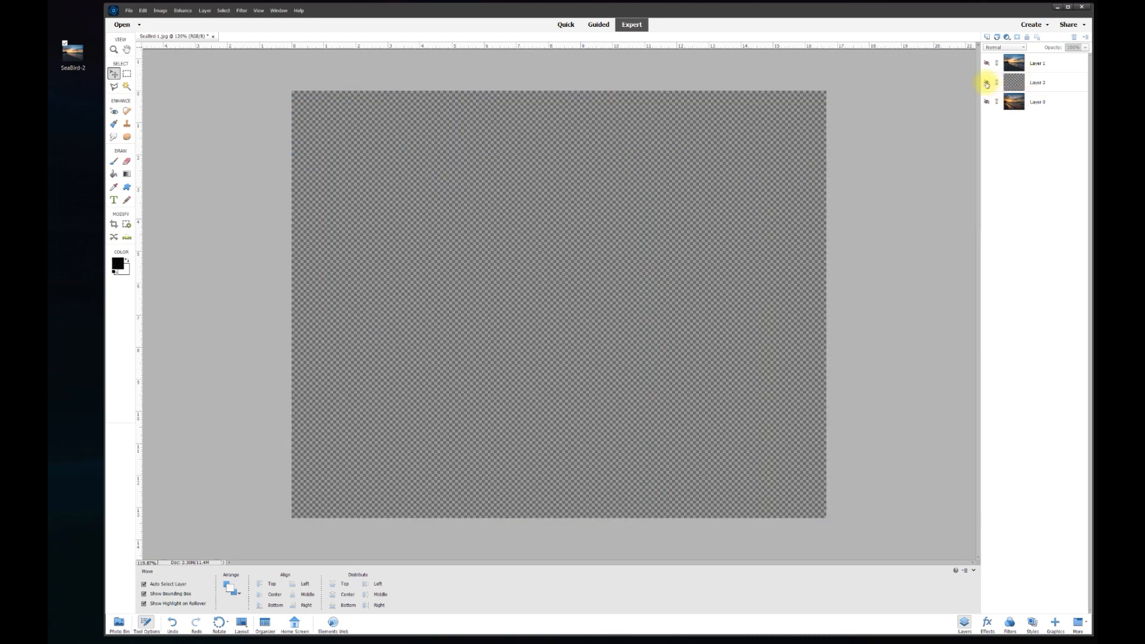
{"action": "left_click", "coordinate": [987, 83]}
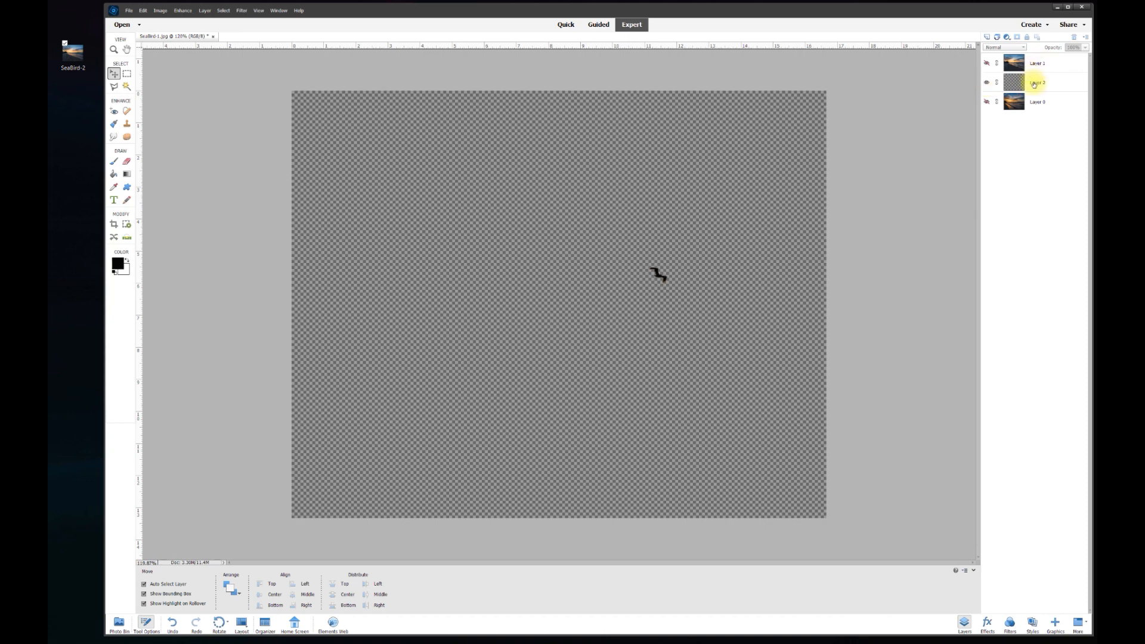
- Move the bird layer to the top of the layer stack and show Layer 1 beneath it
{"action": "left_click_drag", "start_coordinate": [1036, 77], "coordinate": [1038, 58]}
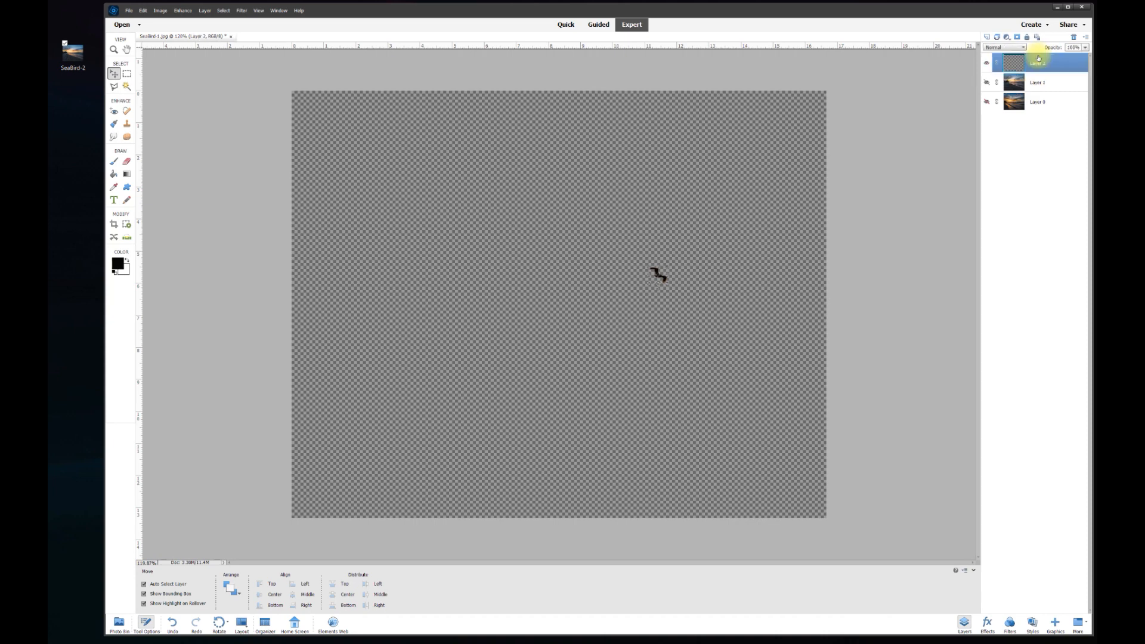
{"action": "left_click", "coordinate": [988, 84]}
{"action": "left_click", "coordinate": [704, 275]}
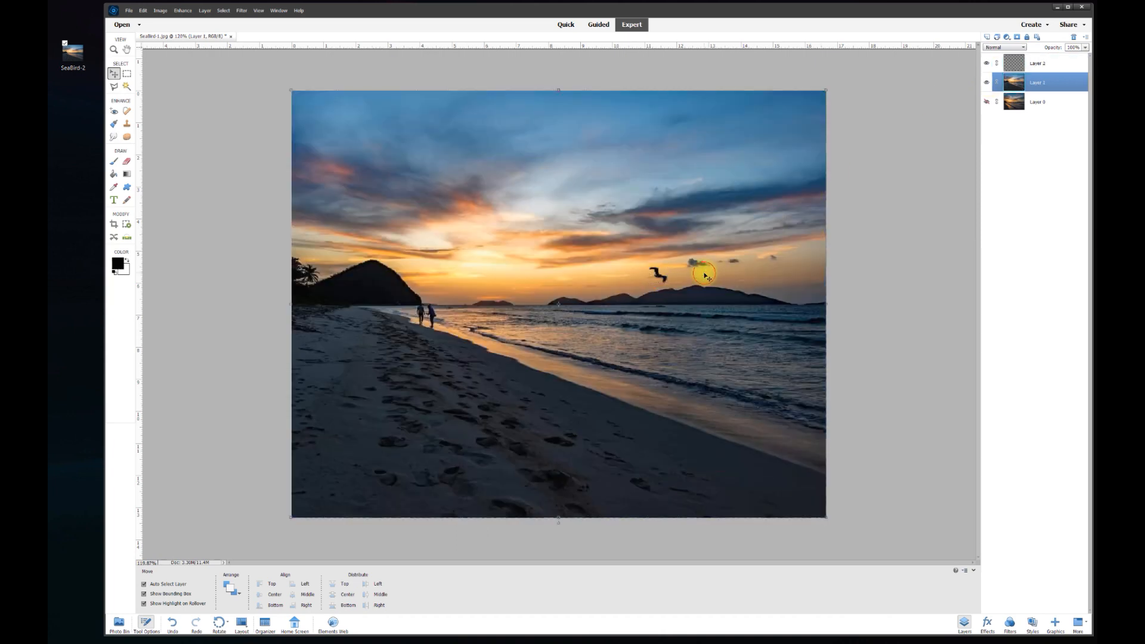
- Show Layer 0 and toggle Layer 1's visibility repeatedly to compare the bird over both photos
{"action": "left_click", "coordinate": [987, 102]}
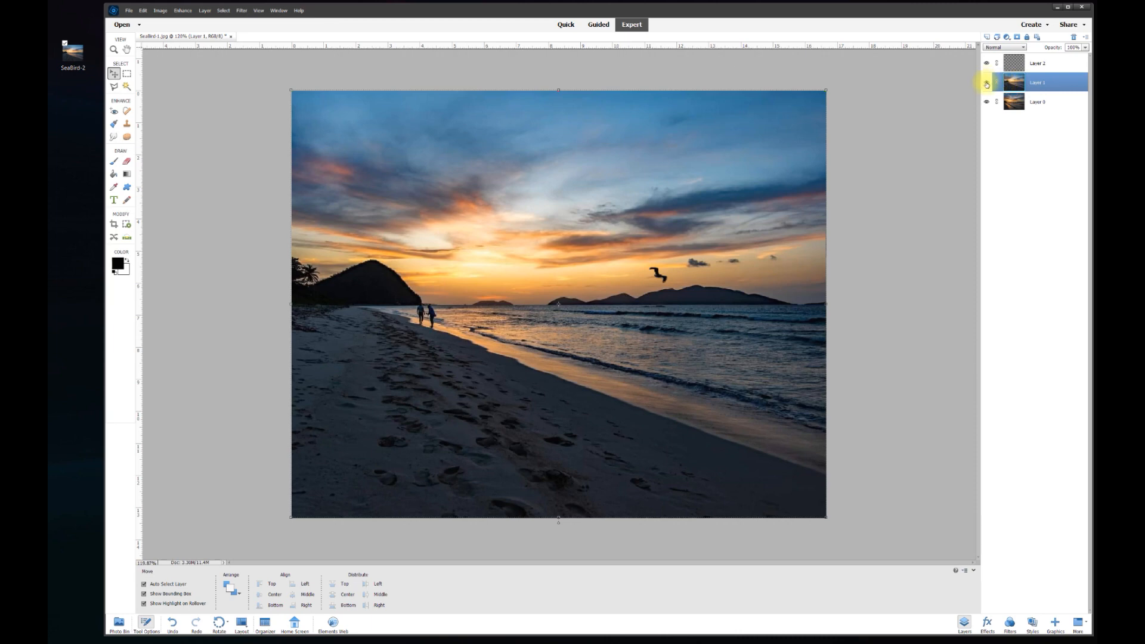
{"action": "left_click", "coordinate": [987, 84]}
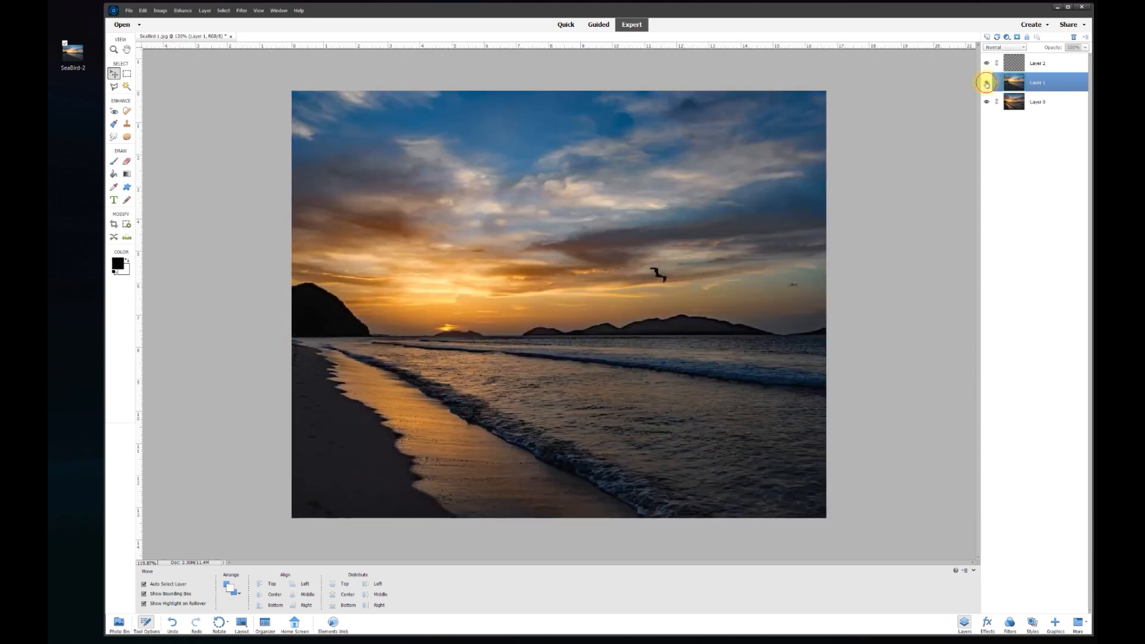
{"action": "left_click", "coordinate": [988, 83]}
{"action": "left_click", "coordinate": [987, 83]}
{"action": "left_click", "coordinate": [987, 83]}
{"action": "left_click", "coordinate": [987, 84]}
{"action": "left_click", "coordinate": [987, 84]}
{"action": "left_click", "coordinate": [987, 83]}
{"action": "left_click", "coordinate": [987, 84]}
- Try moving the bird to the sky just above the walking couple, and undo the move
{"action": "left_click_drag", "start_coordinate": [662, 278], "coordinate": [460, 283]}
{"action": "left_click", "coordinate": [277, 332]}
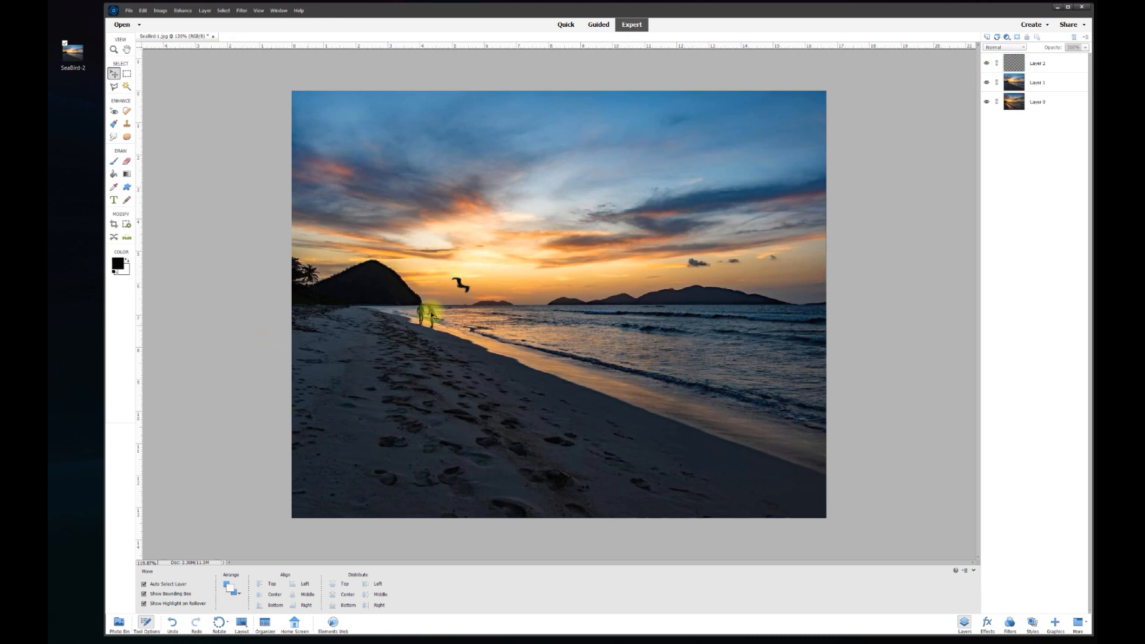
{"action": "key", "text": "ctrl+z"}
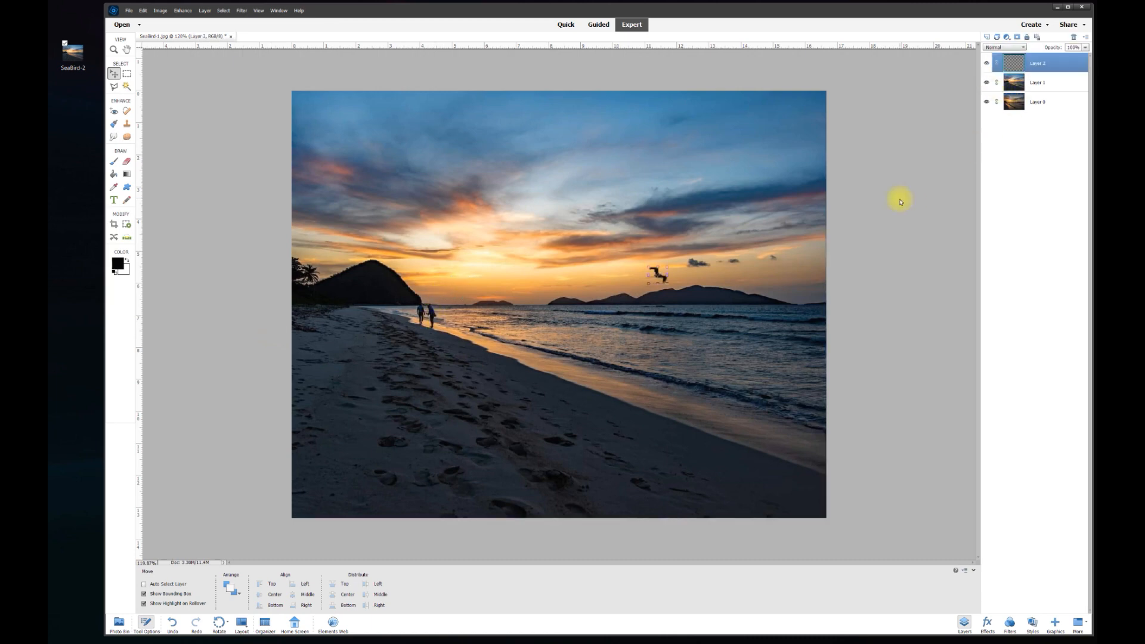
{"action": "left_click", "coordinate": [709, 272]}
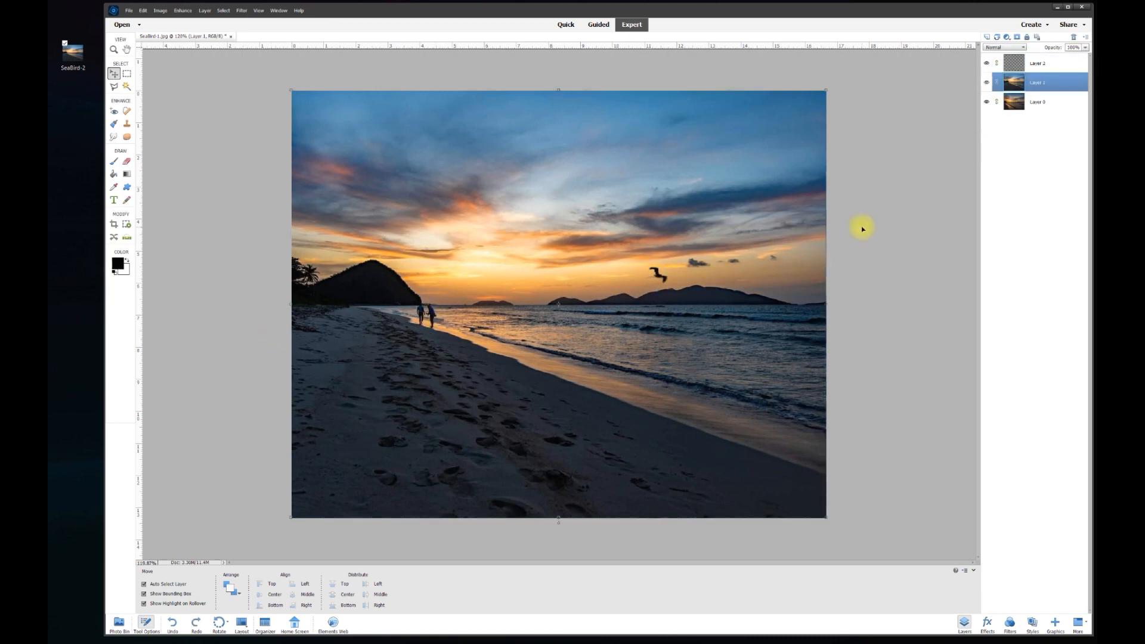
- Toggle the bird layer's visibility to check it and merge it down into Layer 1
{"action": "left_click", "coordinate": [987, 63]}
{"action": "left_click", "coordinate": [987, 64]}
{"action": "right_click", "coordinate": [1043, 67]}
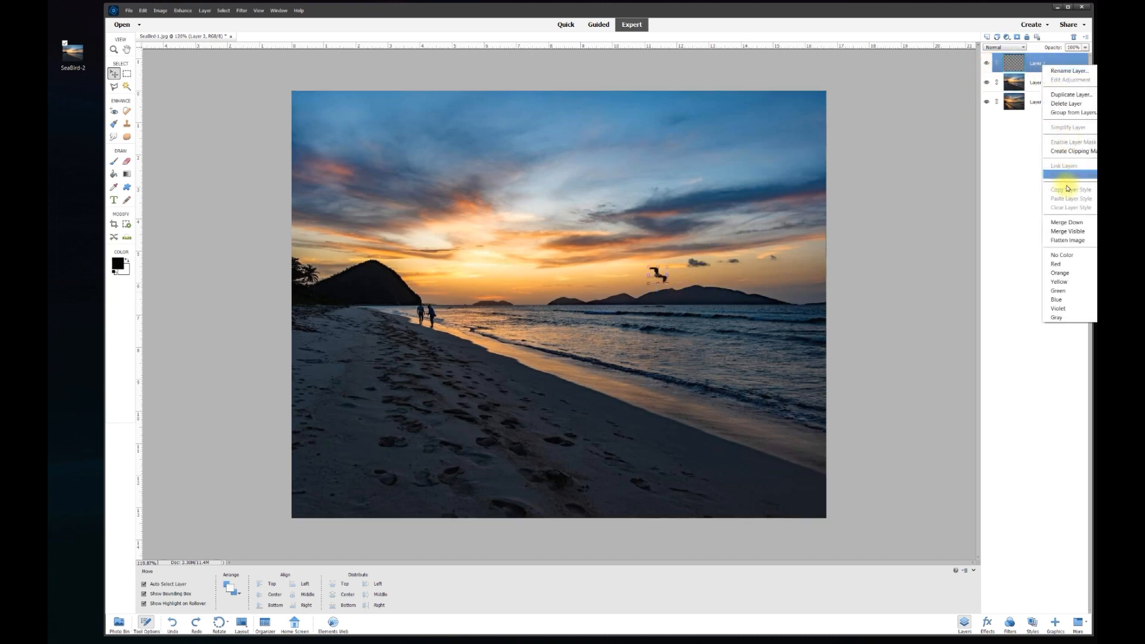
{"action": "left_click", "coordinate": [1064, 223]}
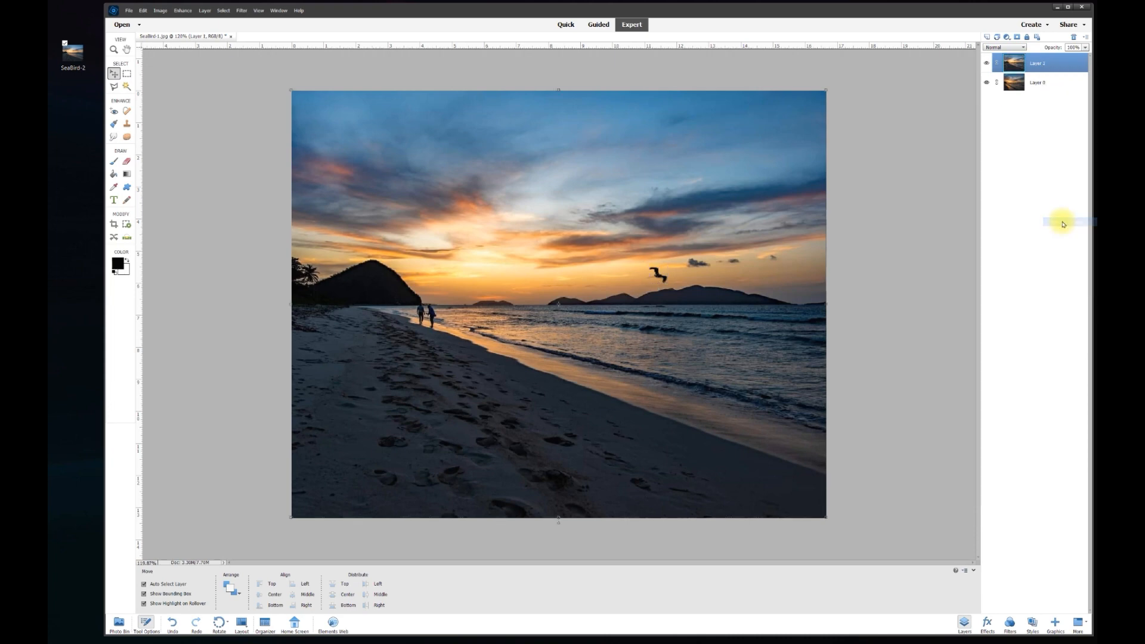
- Toggle the visibility of the merged Layer 1 and Layer 0 in turn to inspect each photo with its bird
{"action": "left_click", "coordinate": [986, 64]}
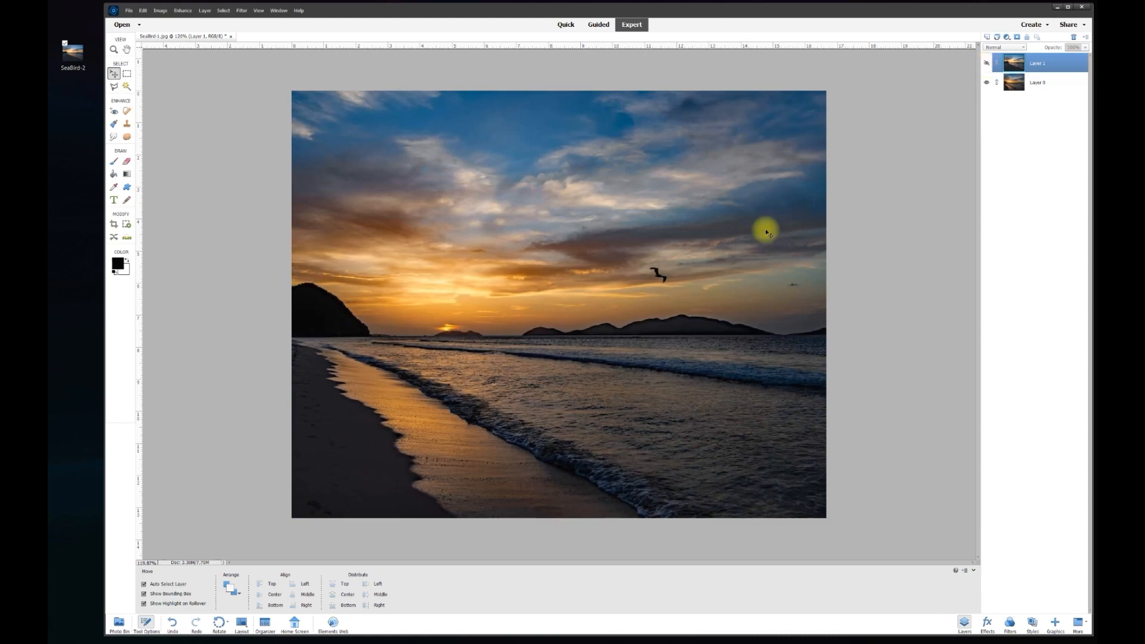
{"action": "left_click", "coordinate": [987, 83]}
{"action": "left_click", "coordinate": [988, 83]}
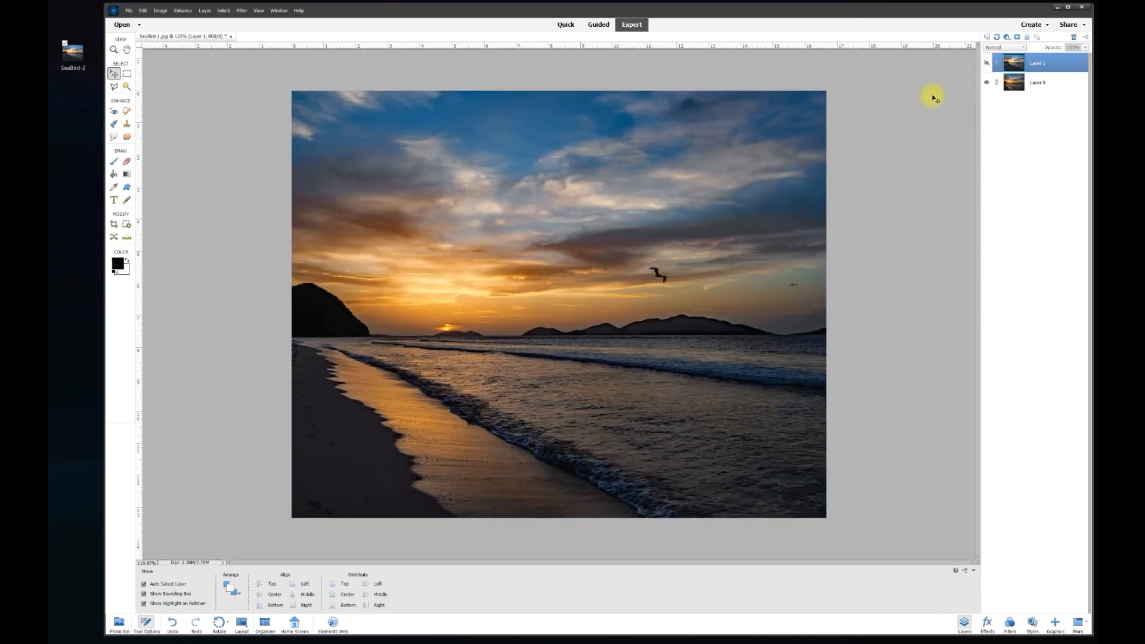
{"action": "left_click", "coordinate": [987, 83]}
{"action": "left_click", "coordinate": [988, 64]}
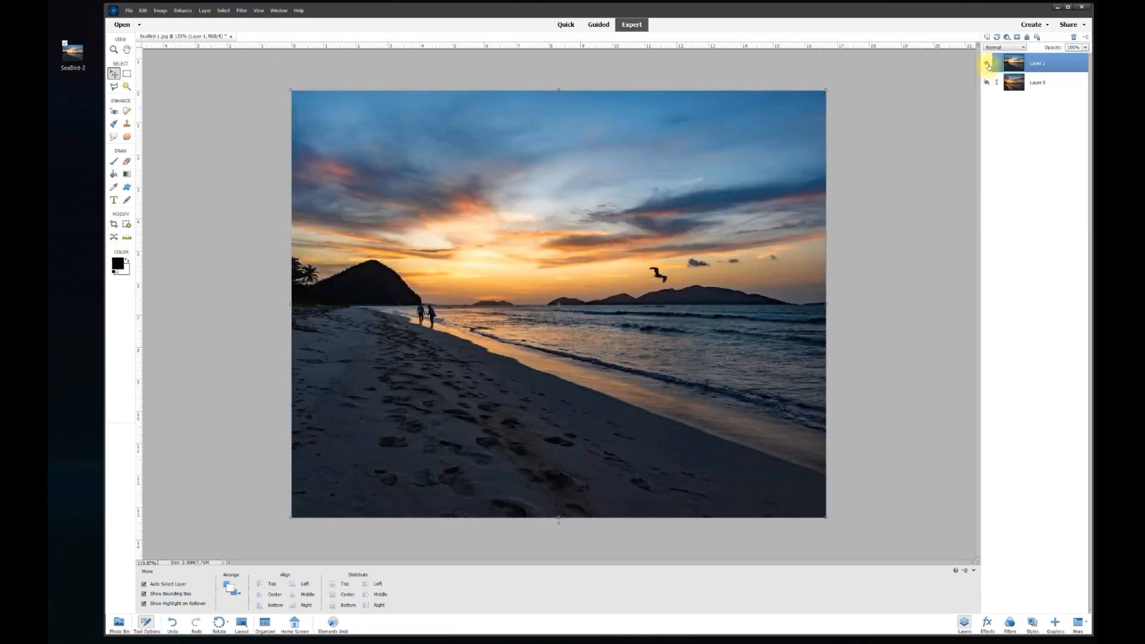
{"action": "left_click", "coordinate": [986, 63]}
{"action": "left_click", "coordinate": [985, 62]}
{"action": "left_click", "coordinate": [986, 84]}
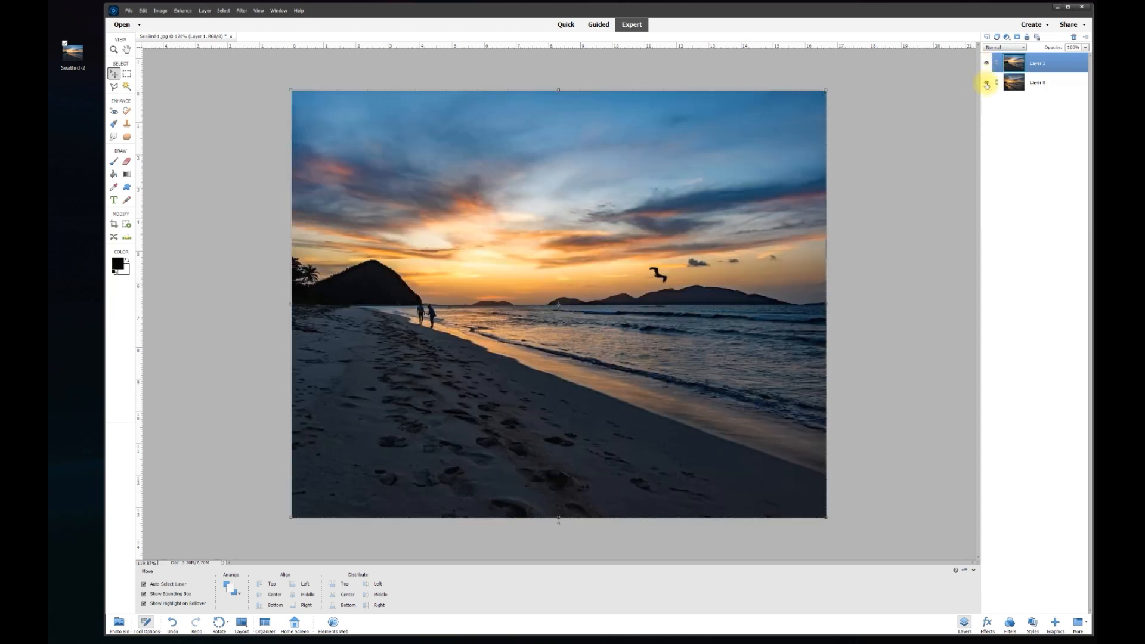